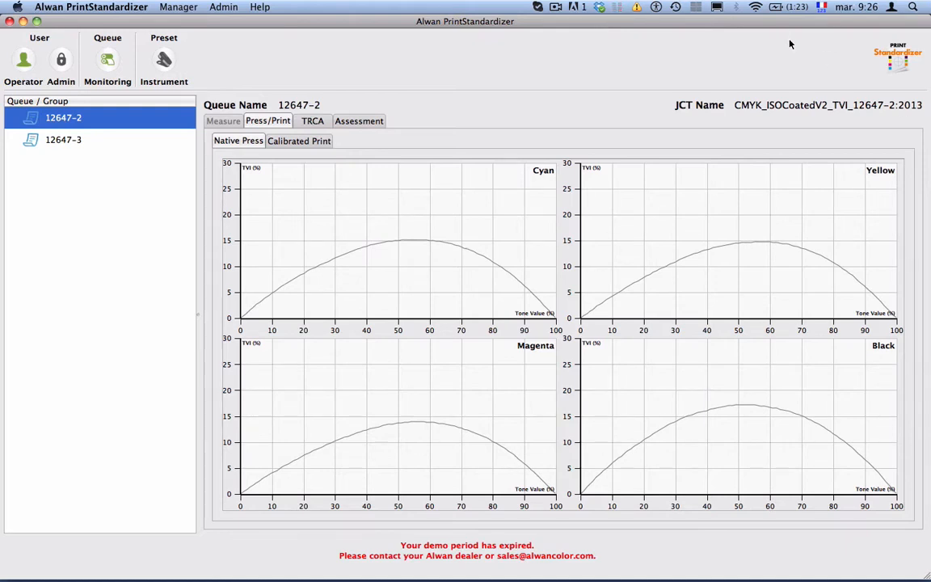
In Admin mode, create a new ink in the Color Library and name it P&G_Blue
click(61, 63)
click(207, 65)
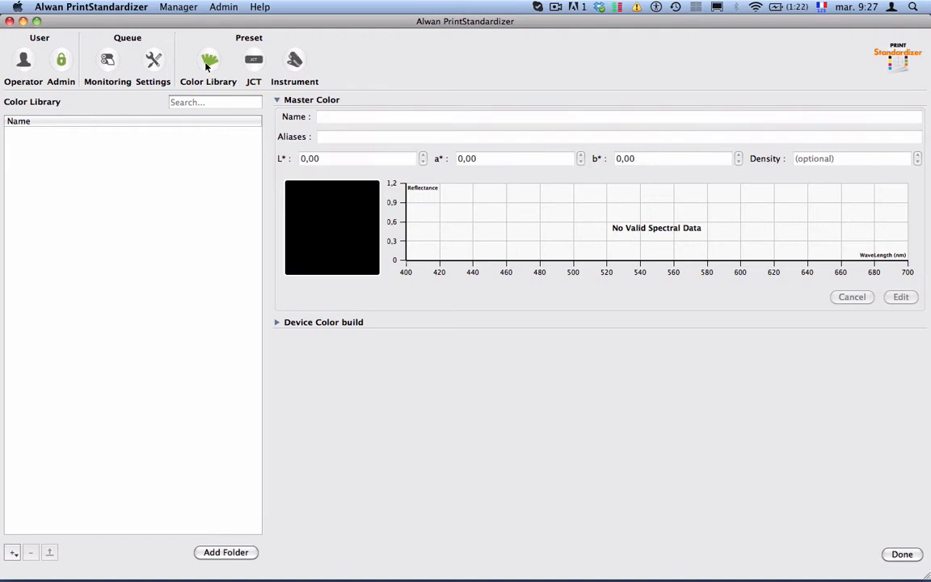
click(14, 554)
click(49, 513)
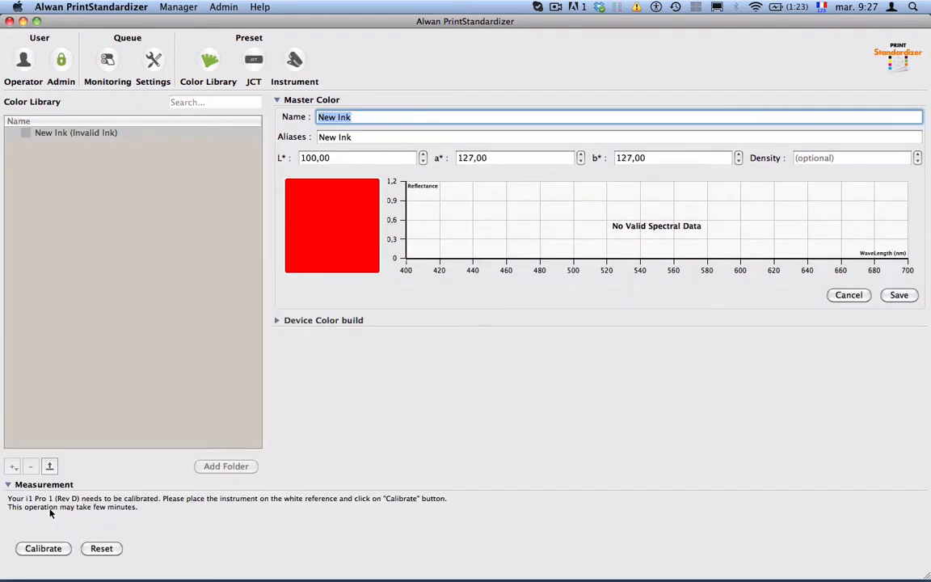
text(P&)
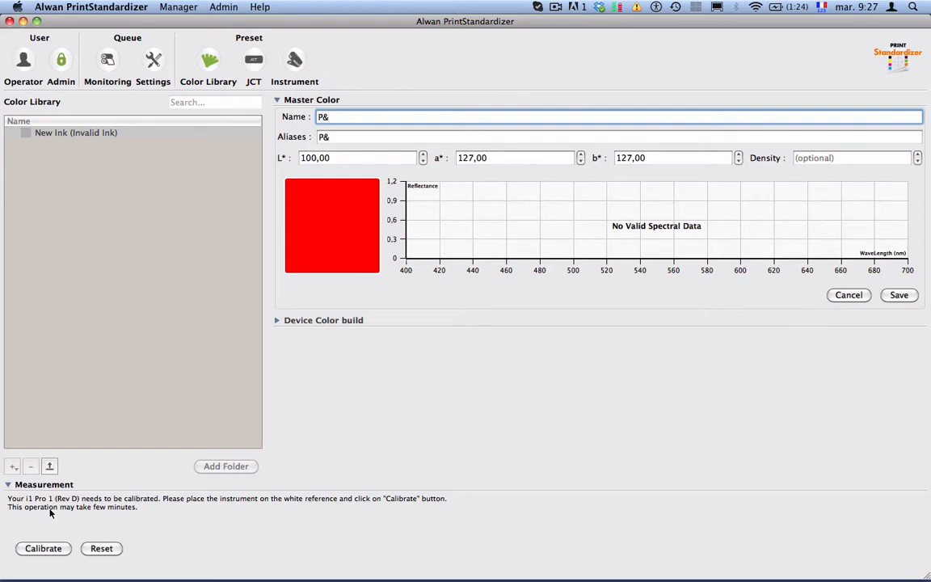
text(G_BLue)
key(BackSpace)
key(BackSpace)
key(BackSpace)
text(lue)
key(Tab)
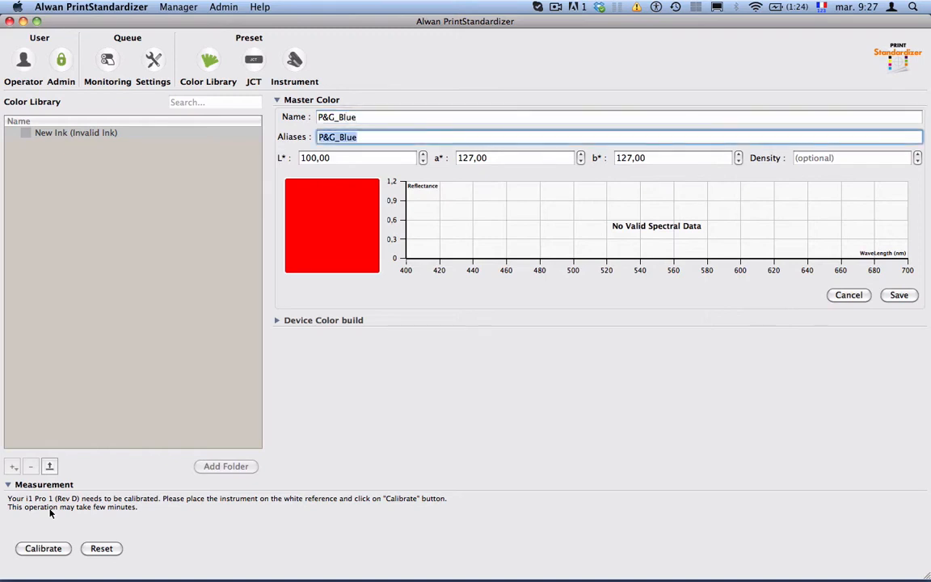
key(Tab)
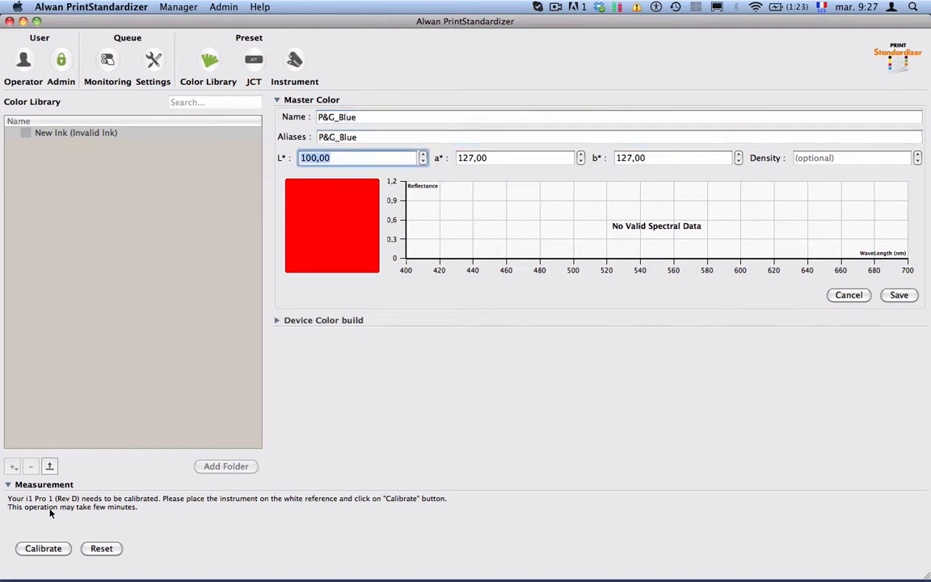
Set P&G_Blue's master color to L* 30, a* 16, b* -47 with density 1,45, and save the ink
text(30)
key(Tab)
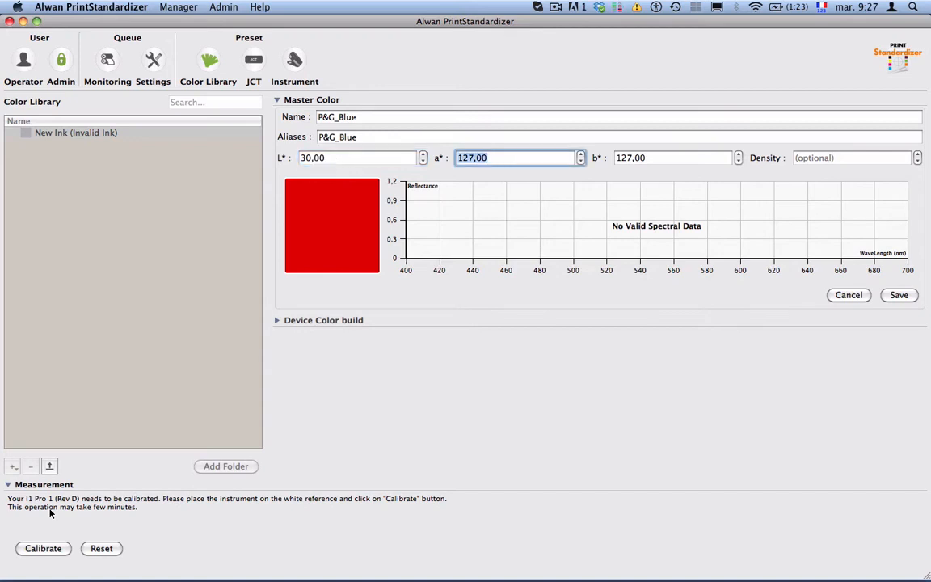
text(16)
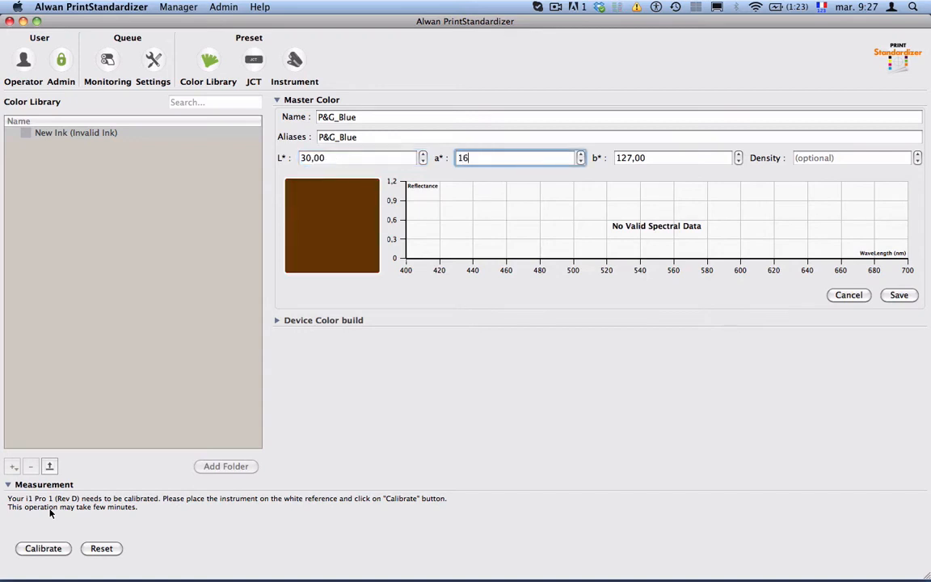
key(Tab)
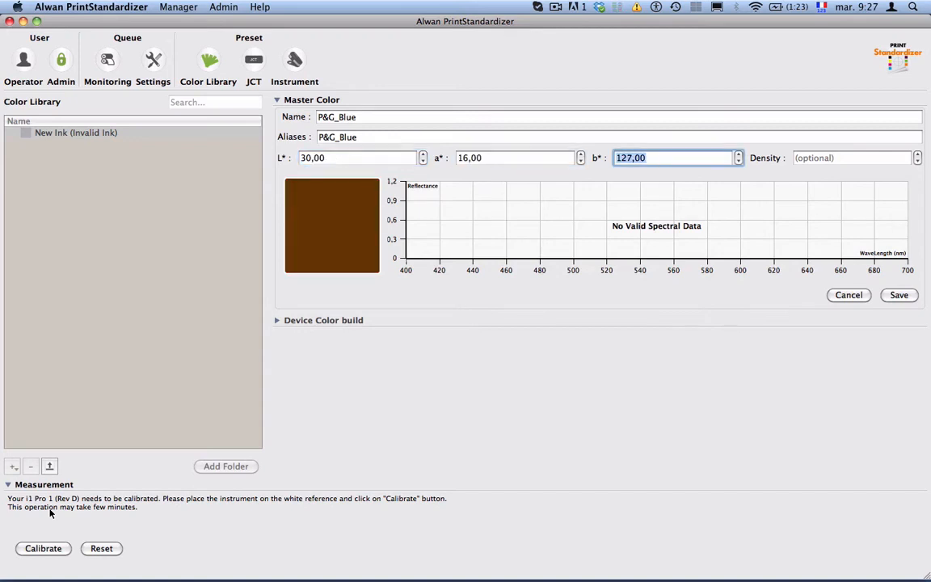
text(-47)
key(Tab)
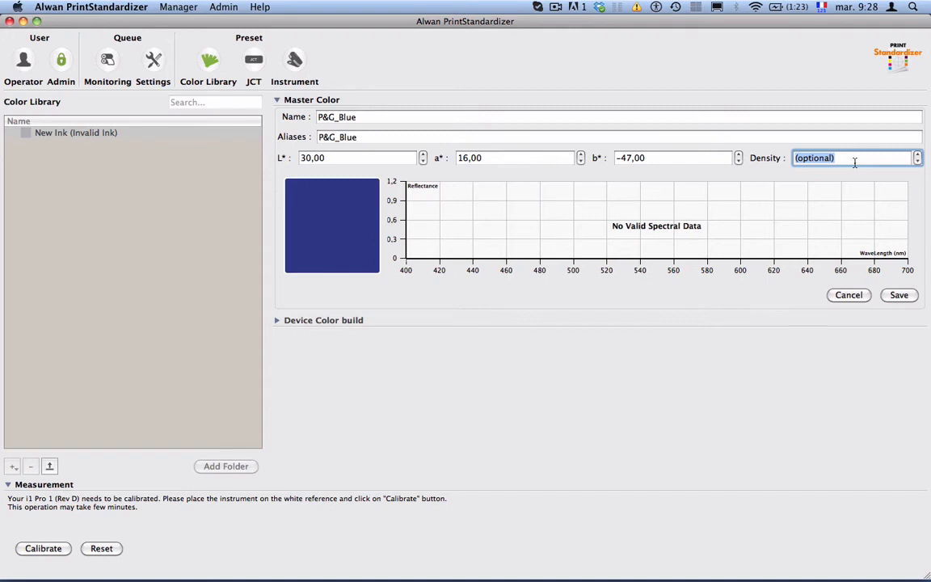
text(1,4)
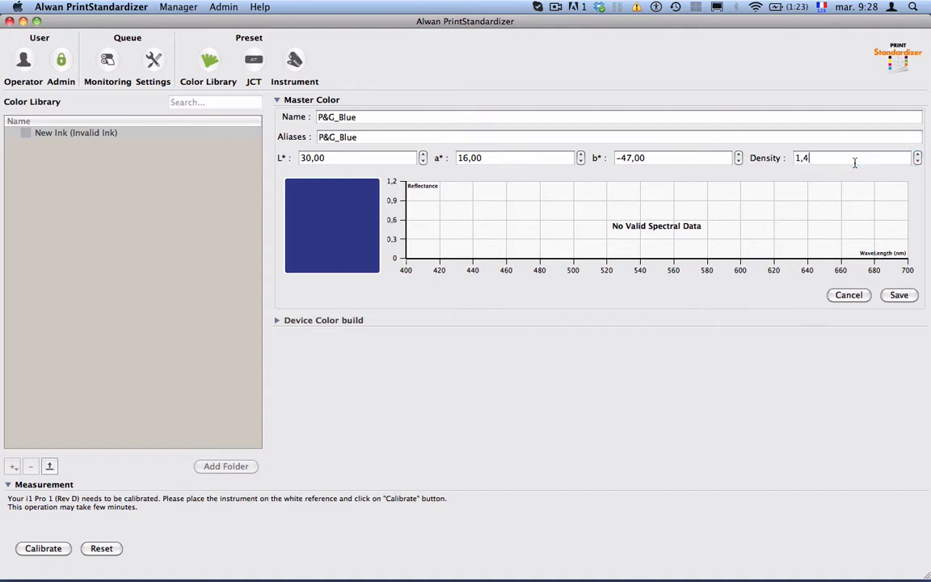
text(5)
click(898, 295)
click(70, 171)
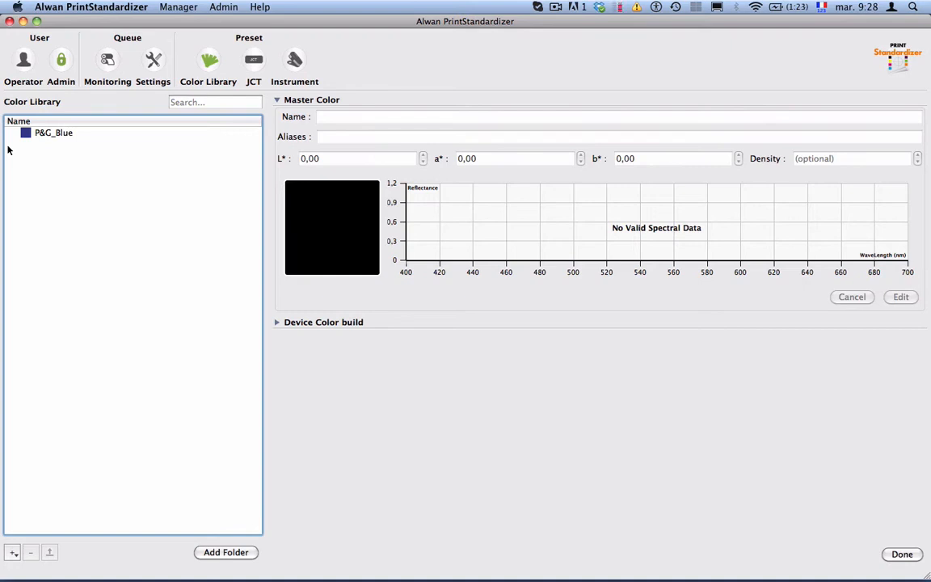
Create another new ink in the Color Library and calibrate the i1 Pro instrument for measuring it
click(12, 553)
click(48, 512)
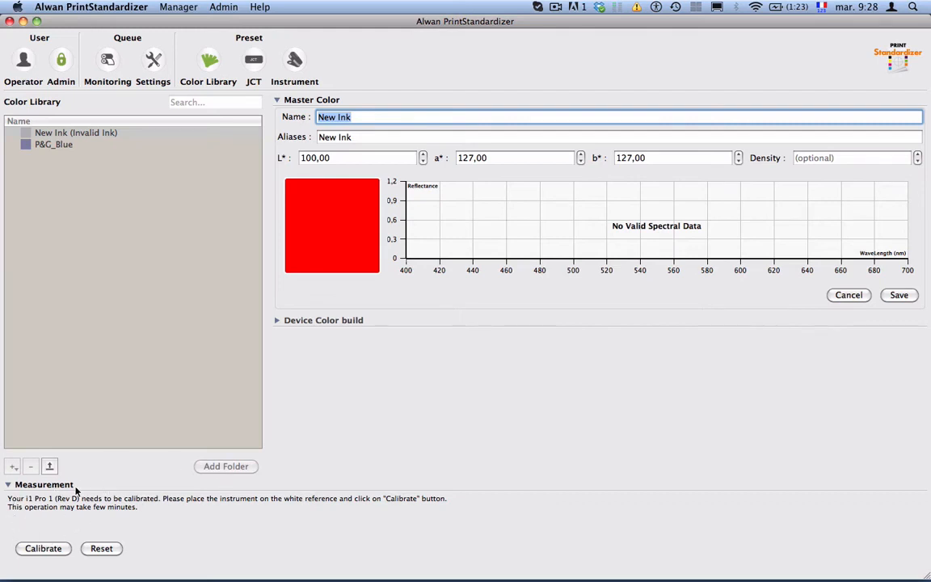
click(43, 549)
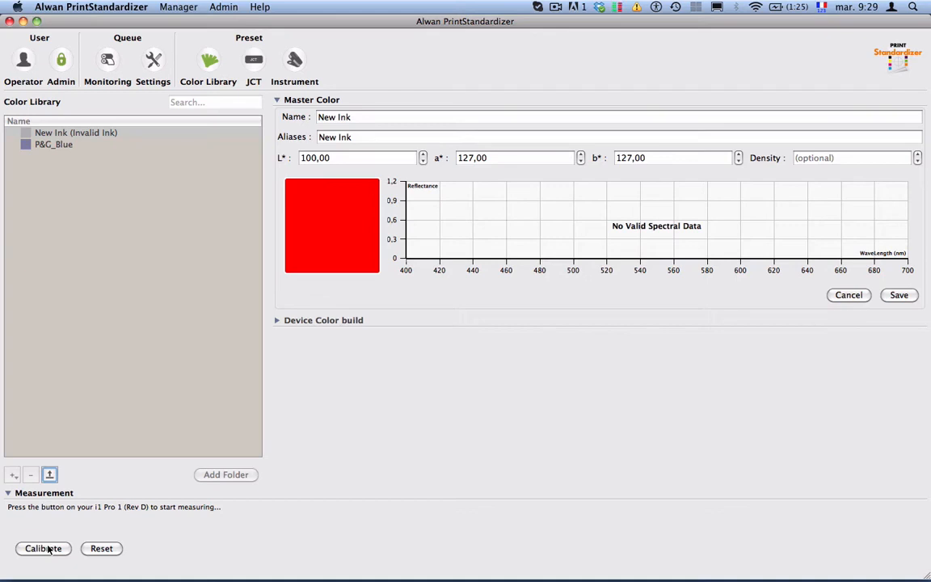
Name the new ink Cadbury_Violet, measure its patch with the instrument, and save it
click(362, 118)
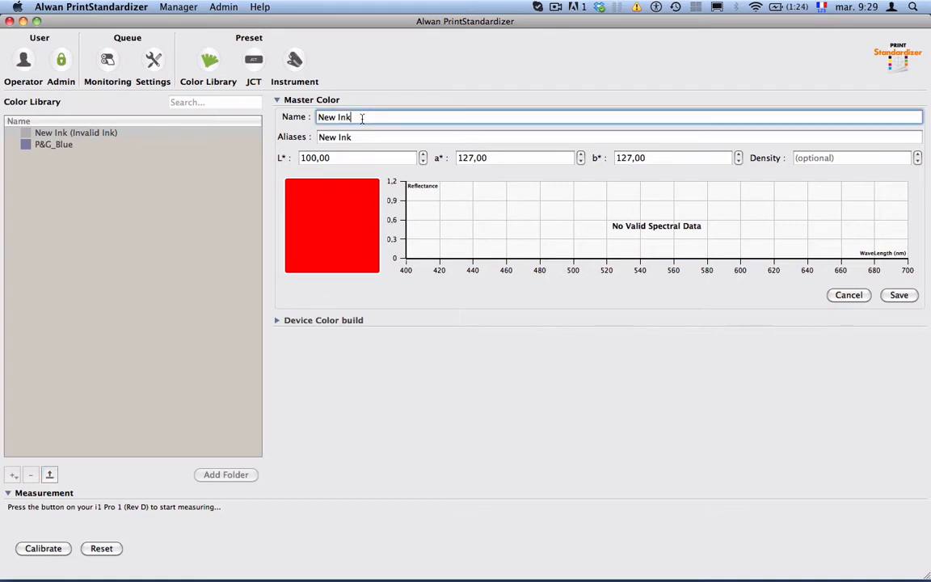
mouse_move(362, 118)
mouse_down()
mouse_move(281, 118)
mouse_move(310, 119)
mouse_up()
text(Cadbury_Violet)
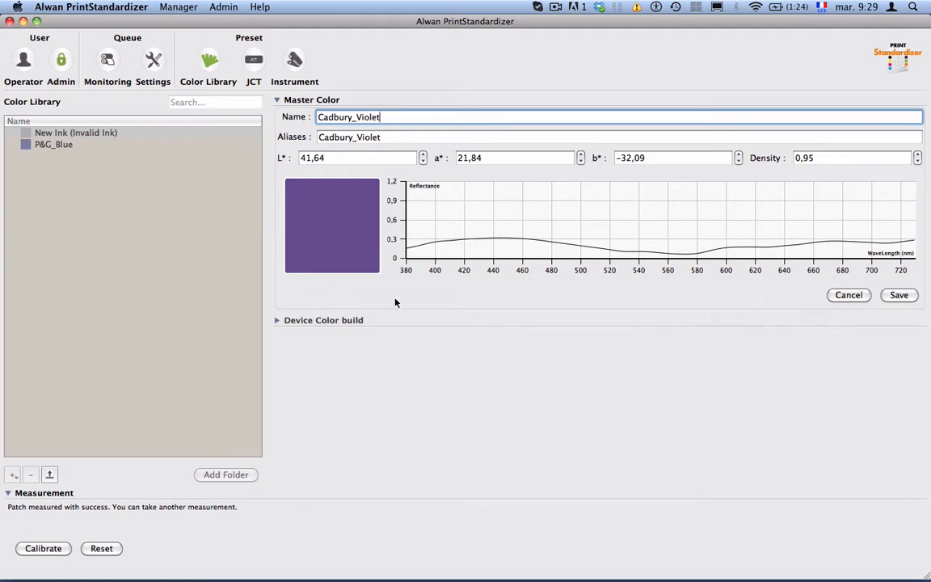
click(904, 296)
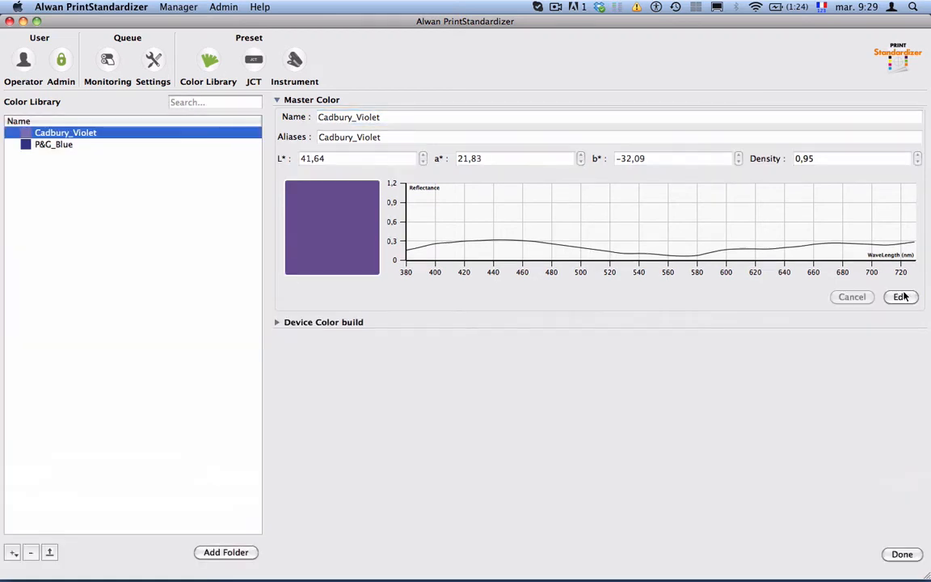
click(104, 194)
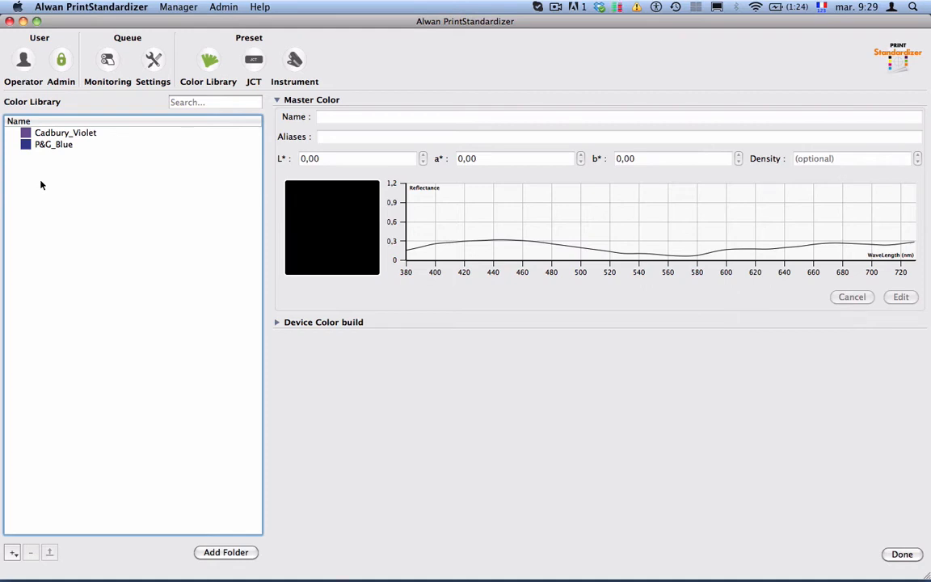
Import the measurement file RedCoke_CGATS.txt into the Color Library and check its Red color
click(14, 553)
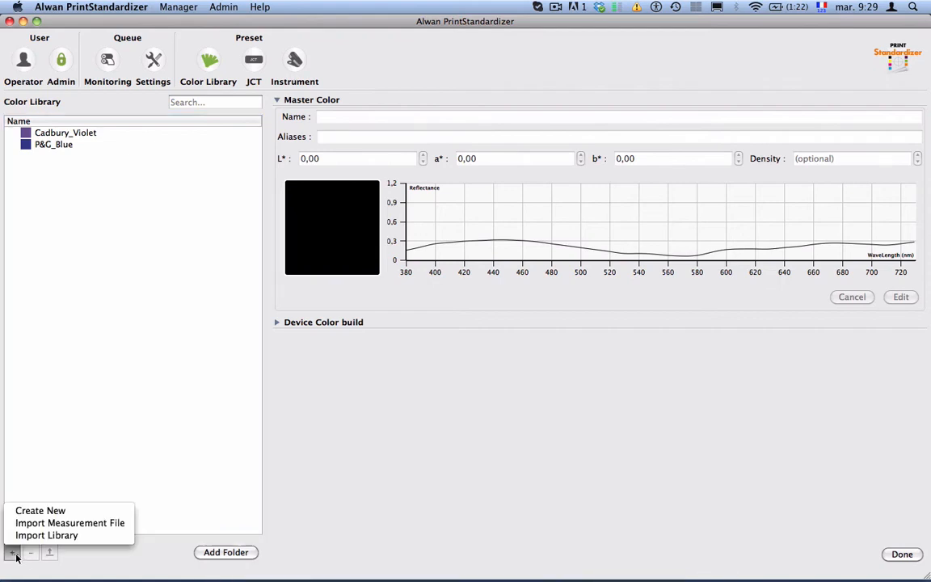
click(45, 524)
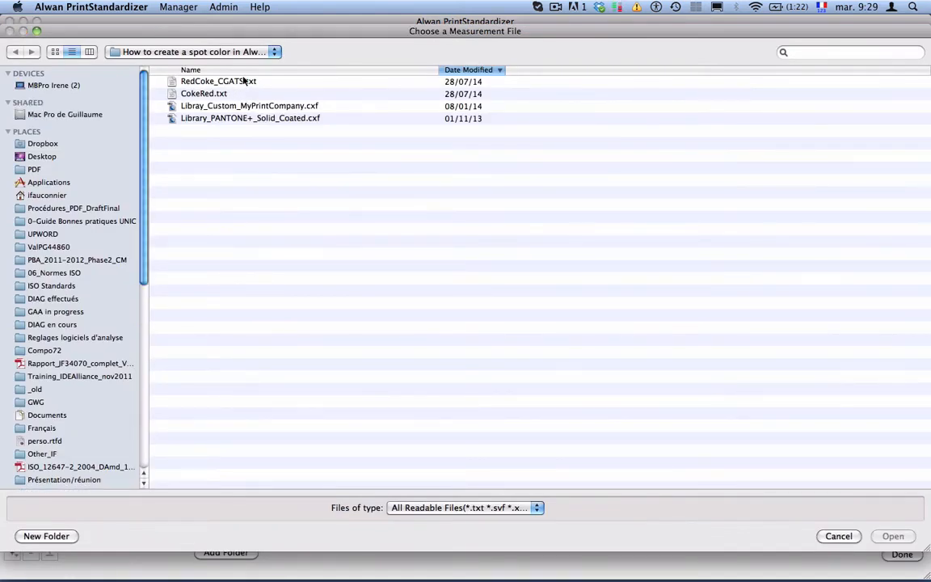
click(240, 82)
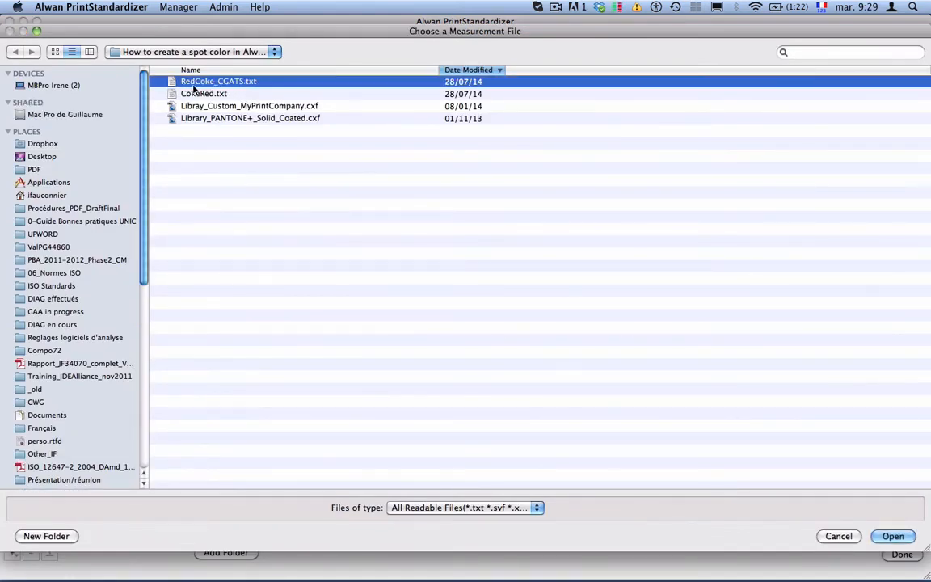
click(894, 536)
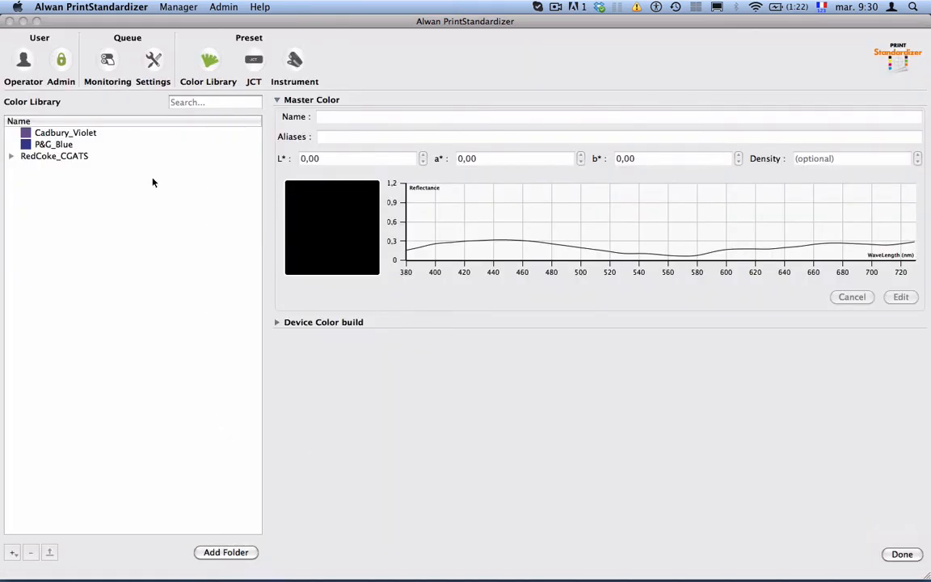
click(11, 156)
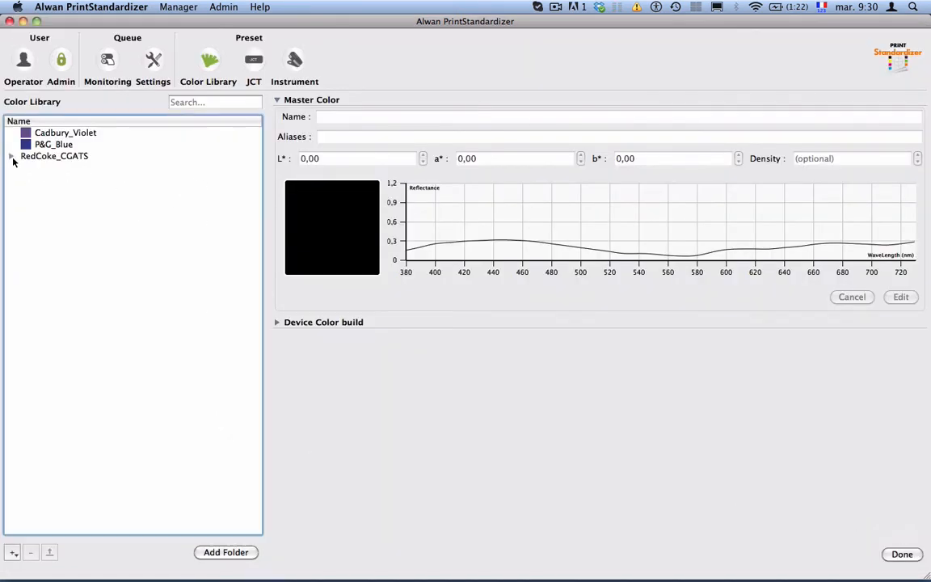
click(57, 169)
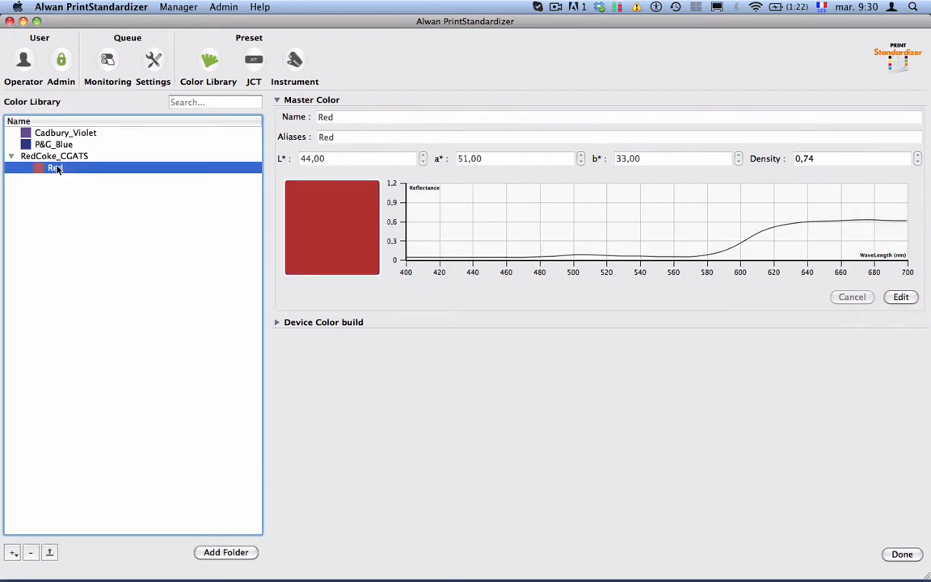
click(11, 156)
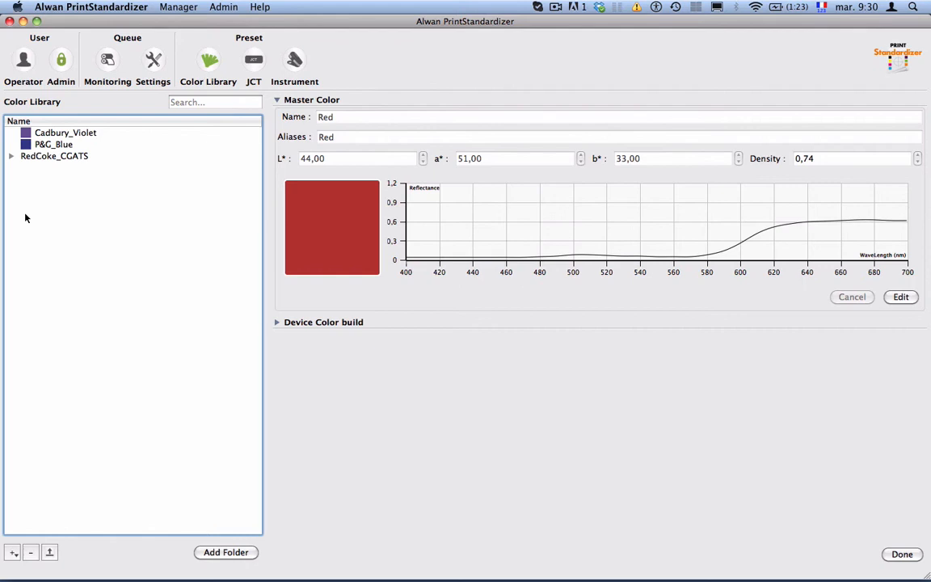
Try to import the measurement file CokeRed.txt into the Color Library
click(13, 553)
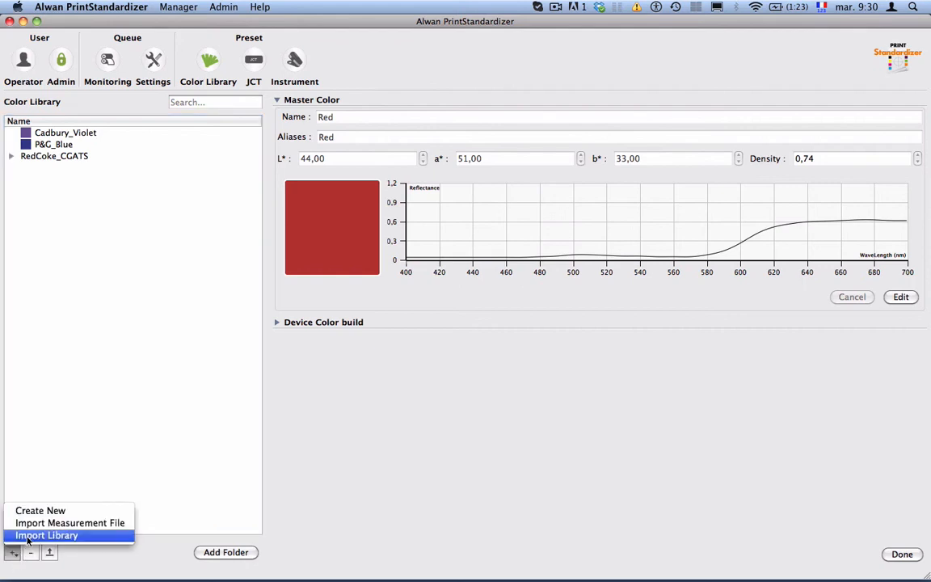
click(43, 526)
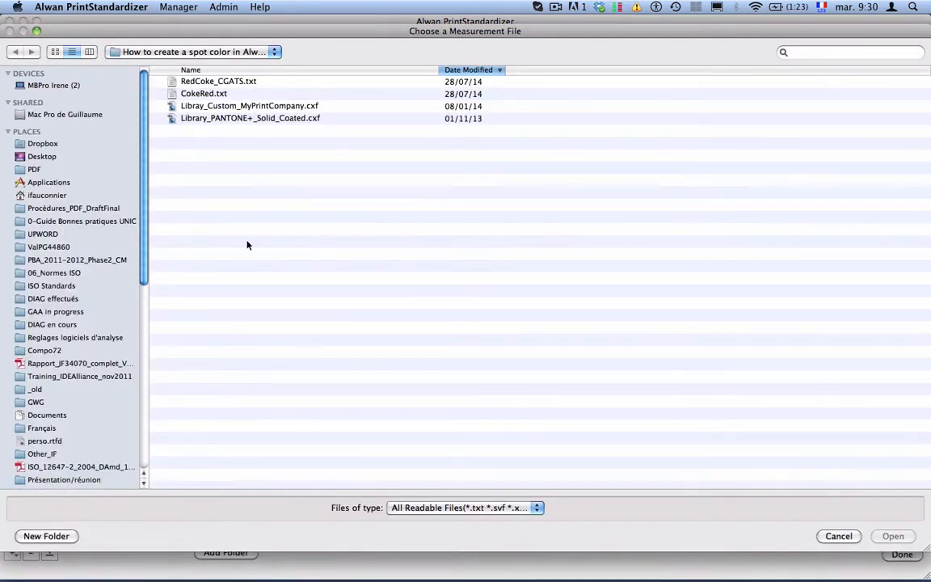
click(225, 95)
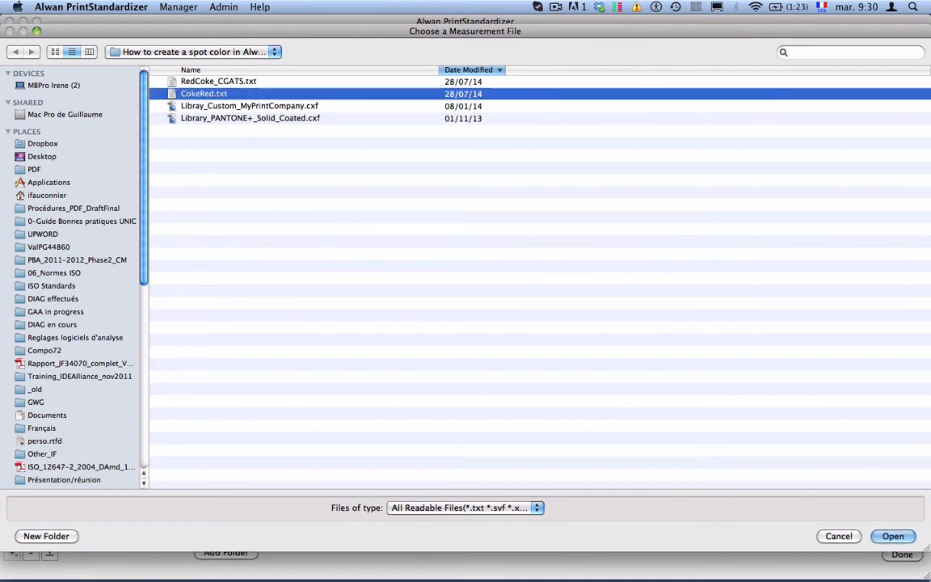
click(899, 537)
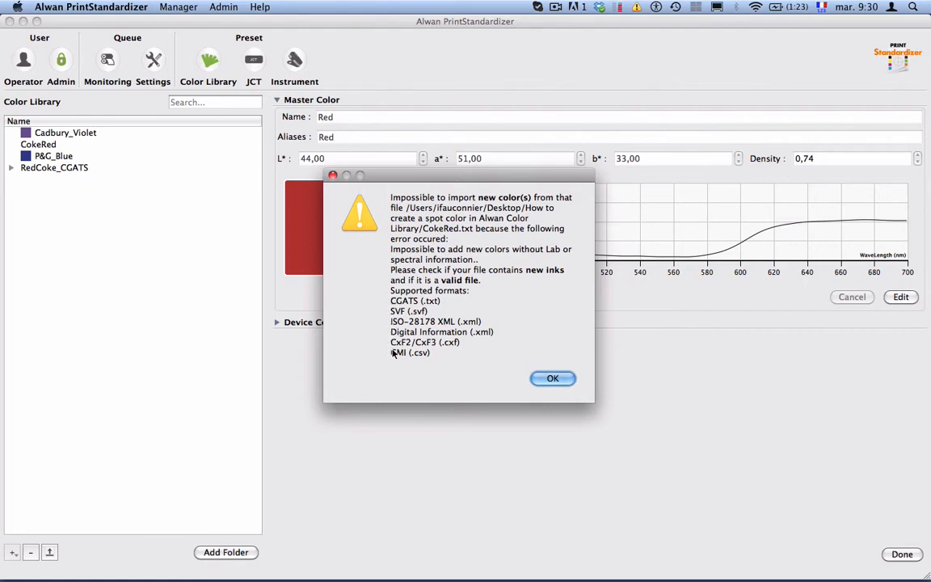
click(566, 386)
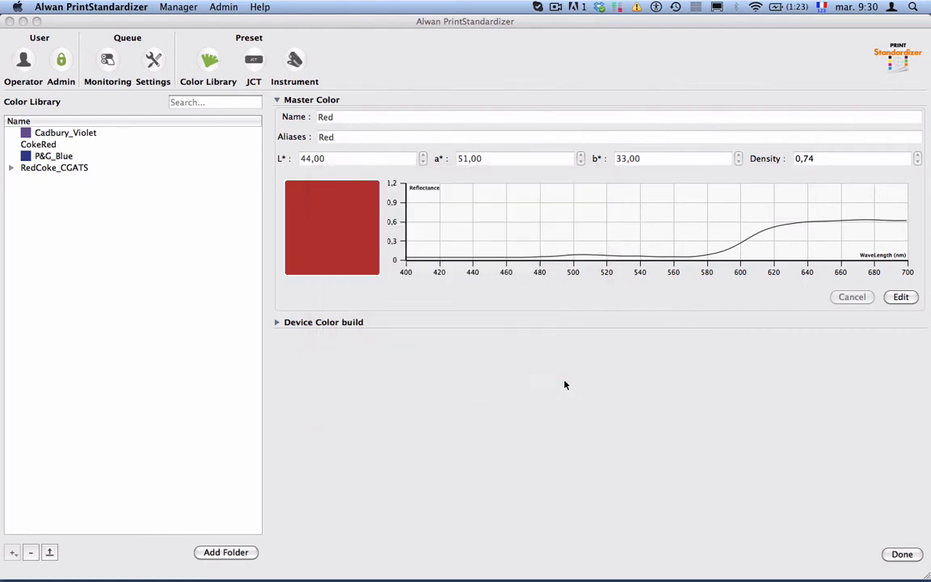
Import the ink library Library_PANTONE+_Solid_Coated.cxf, replacing colors that already exist, and look through its color list
click(13, 553)
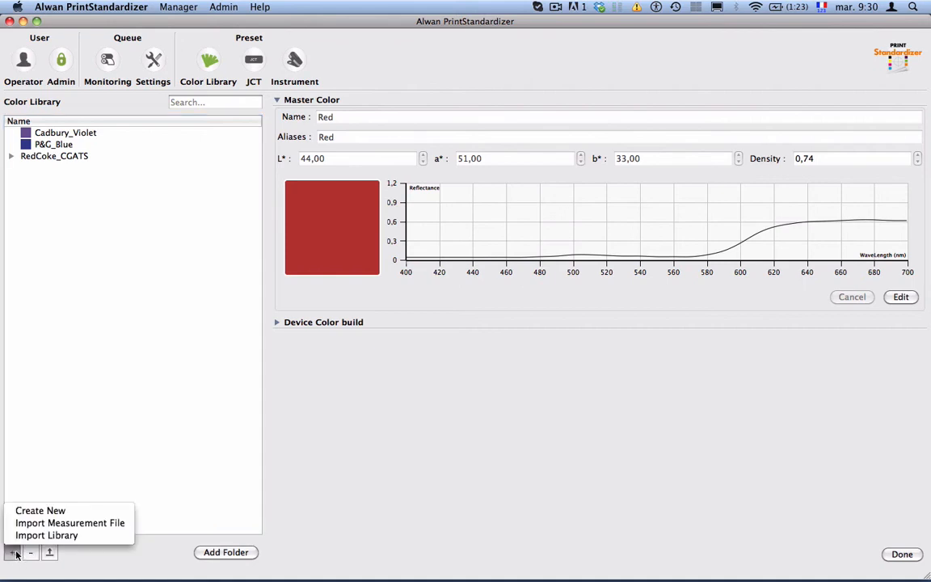
click(46, 535)
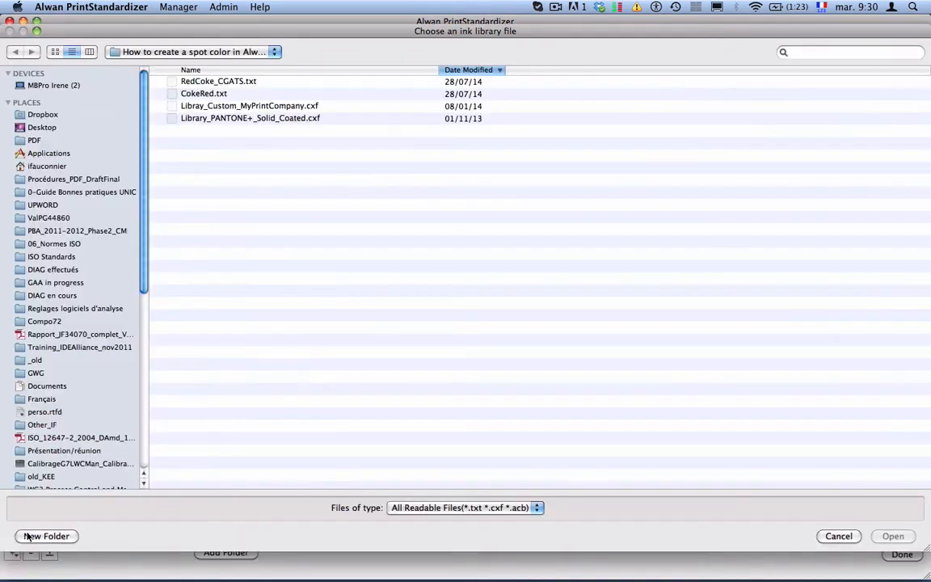
click(298, 119)
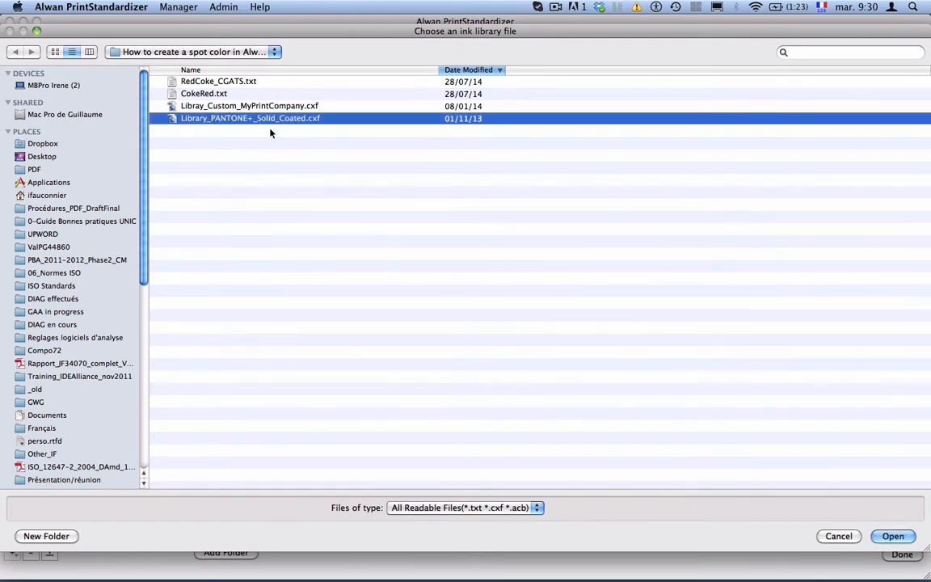
click(894, 537)
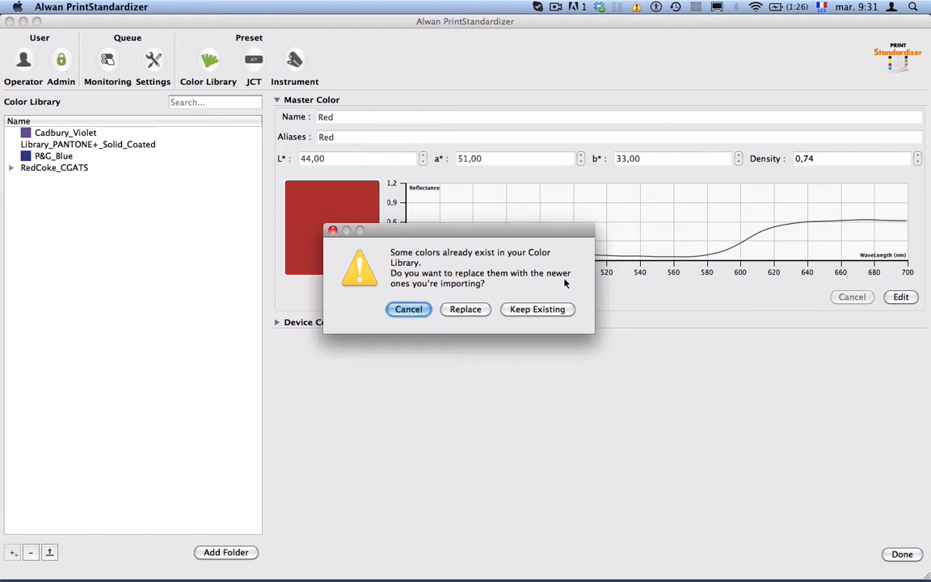
click(467, 309)
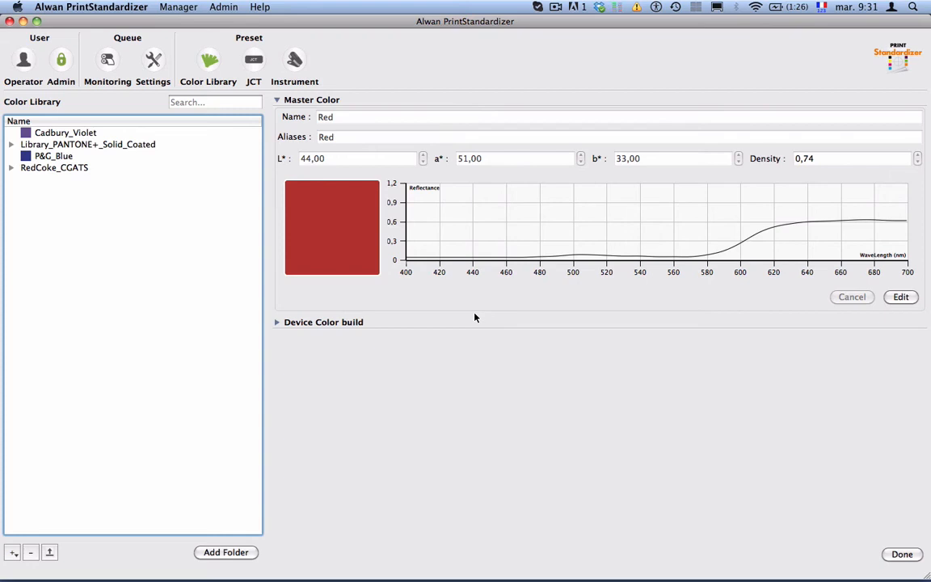
click(12, 143)
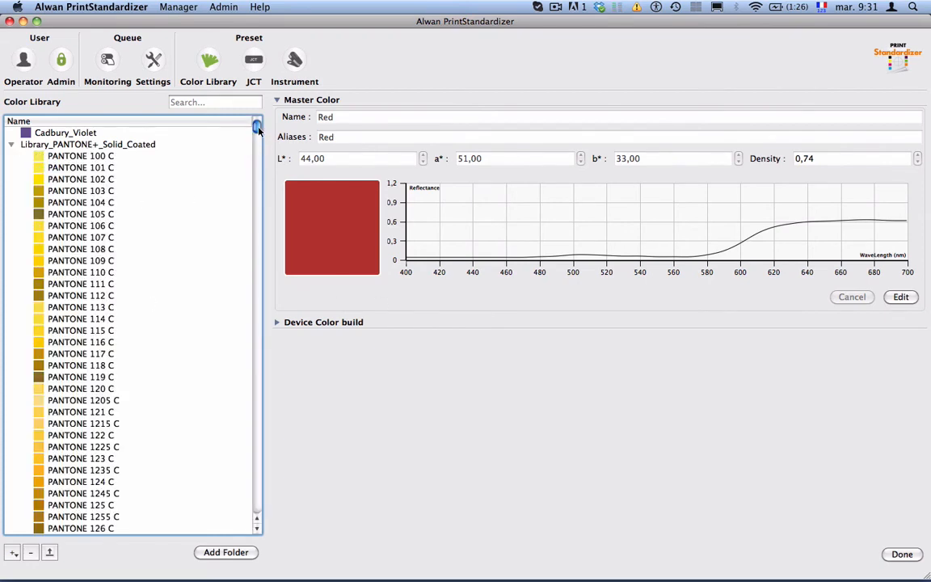
mouse_move(257, 129)
mouse_down()
mouse_move(259, 368)
mouse_move(264, 119)
mouse_up()
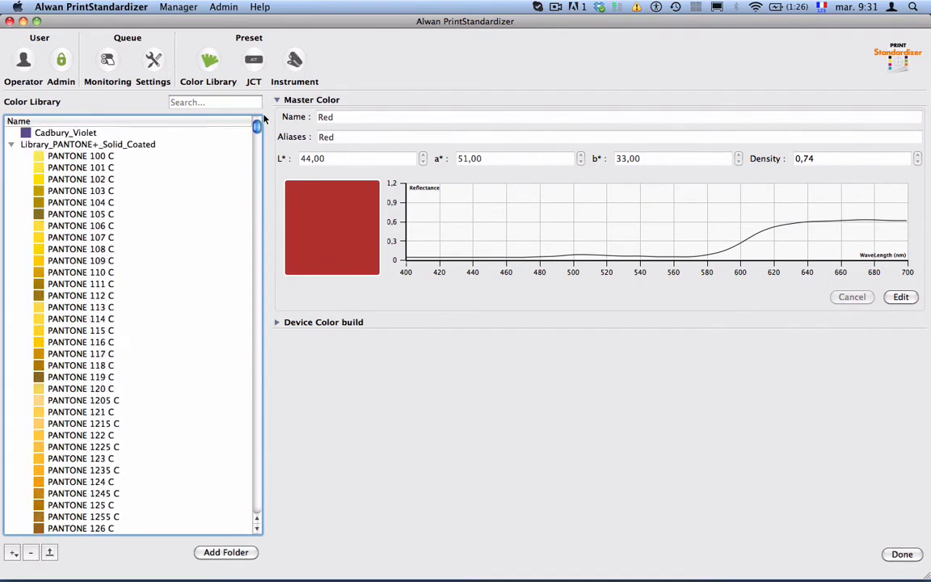
click(11, 145)
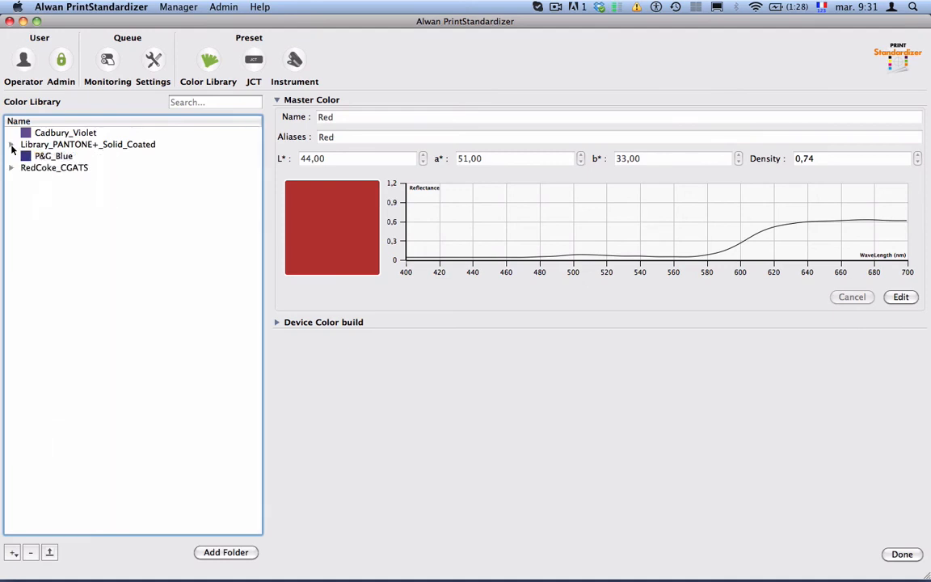